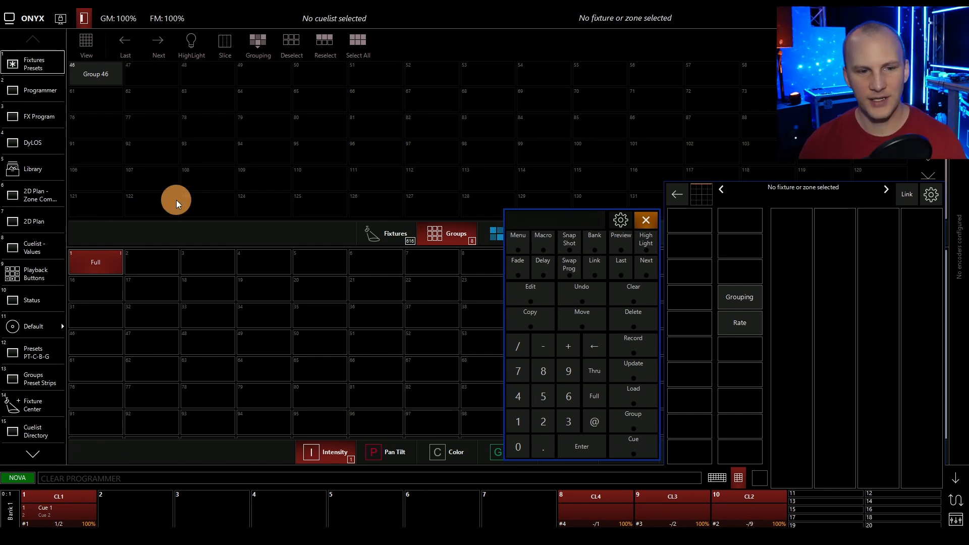
Clear the programmer and select fixtures 2 through 4.
left_click(619, 296)
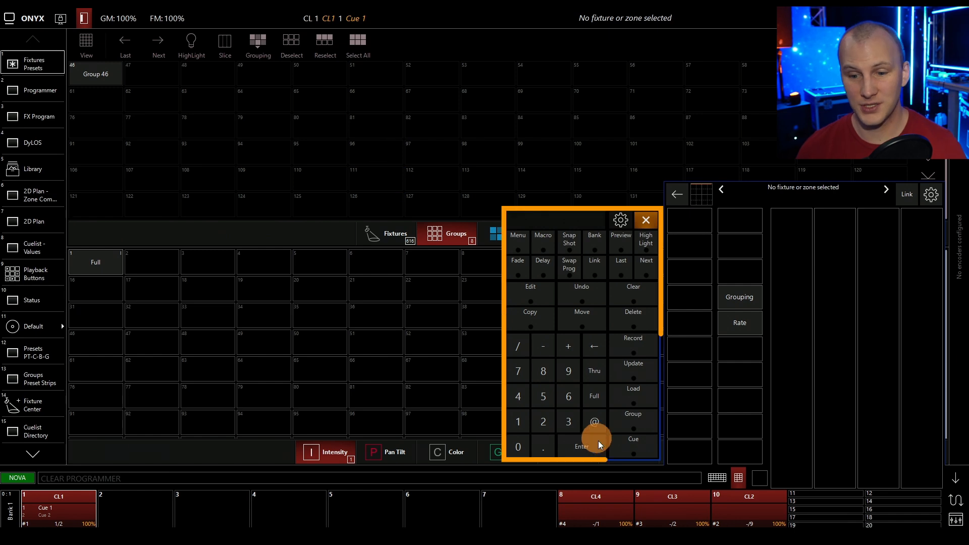
left_click(534, 421)
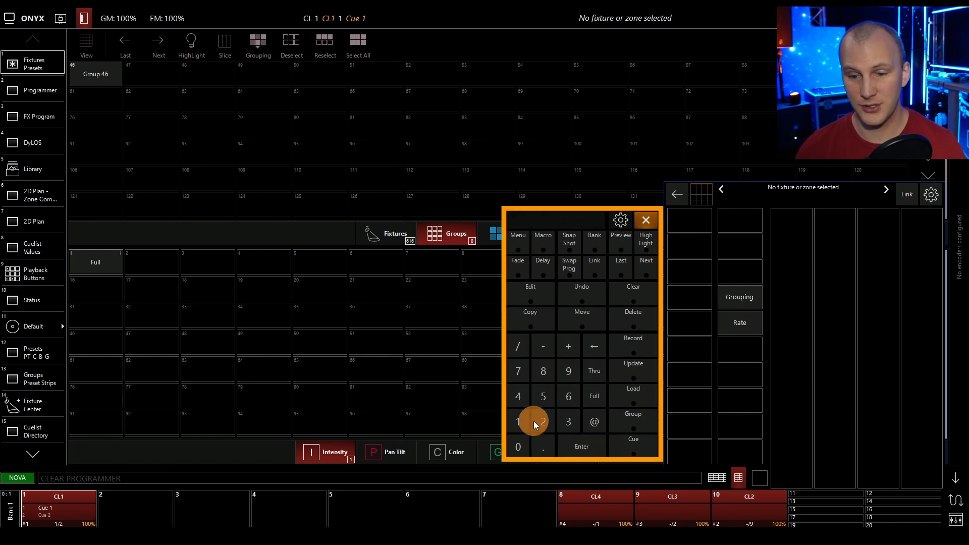
left_click(595, 371)
left_click(518, 397)
left_click(582, 446)
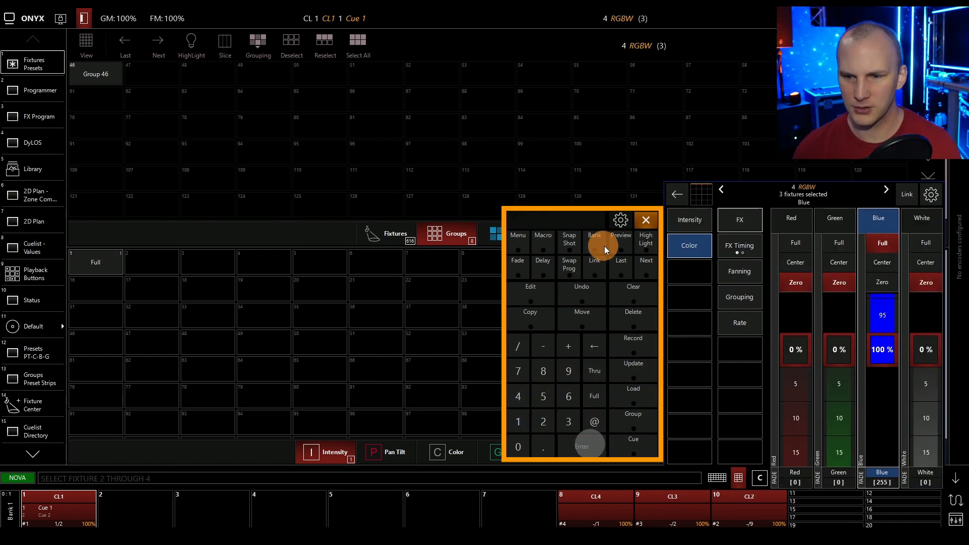
left_click(647, 245)
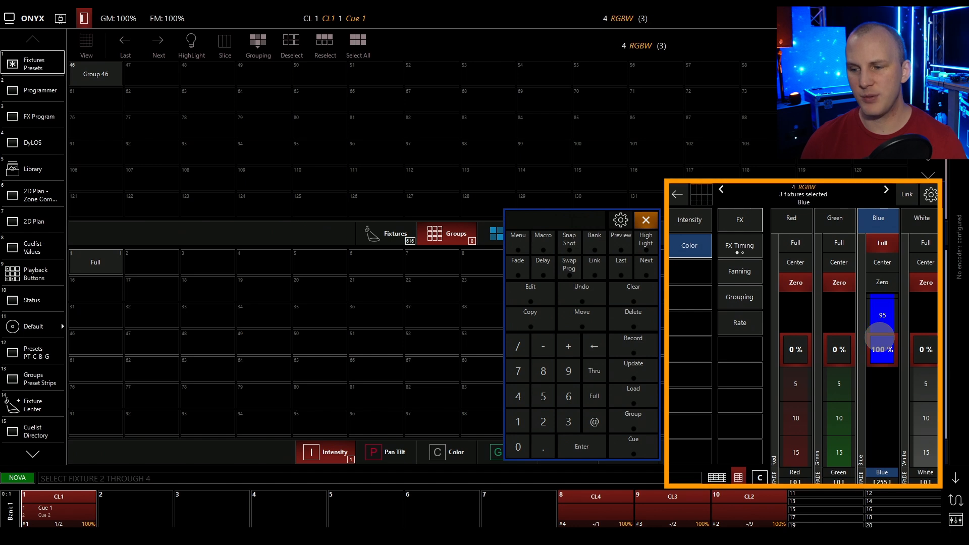
Set the selected fixtures' blue to 99% and clear their green and red values from the programmer.
left_click_drag(880, 337, 880, 349)
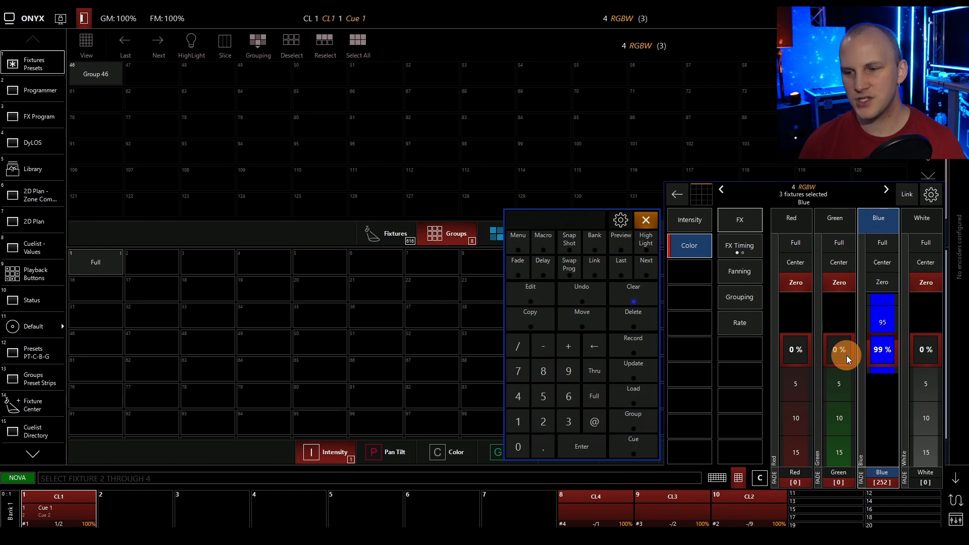
left_click(835, 478)
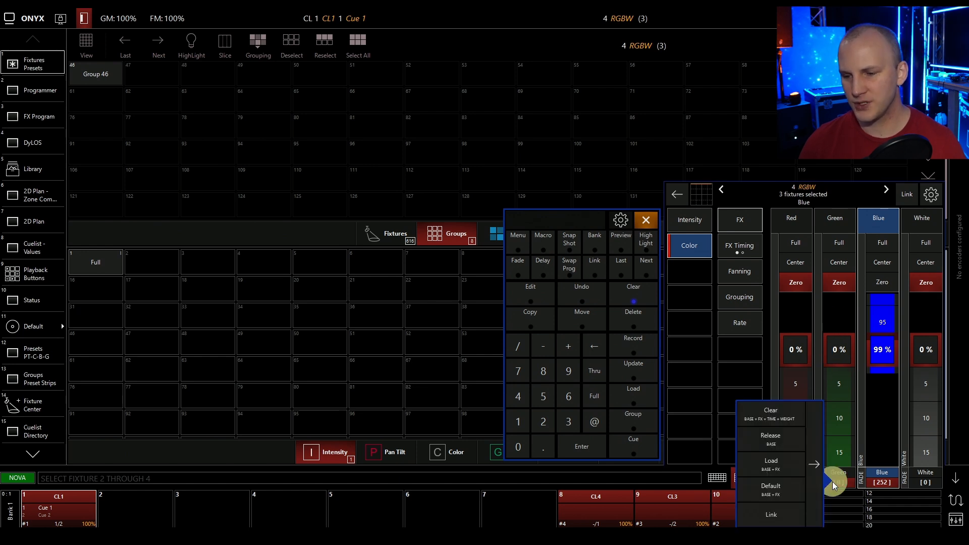
left_click(780, 420)
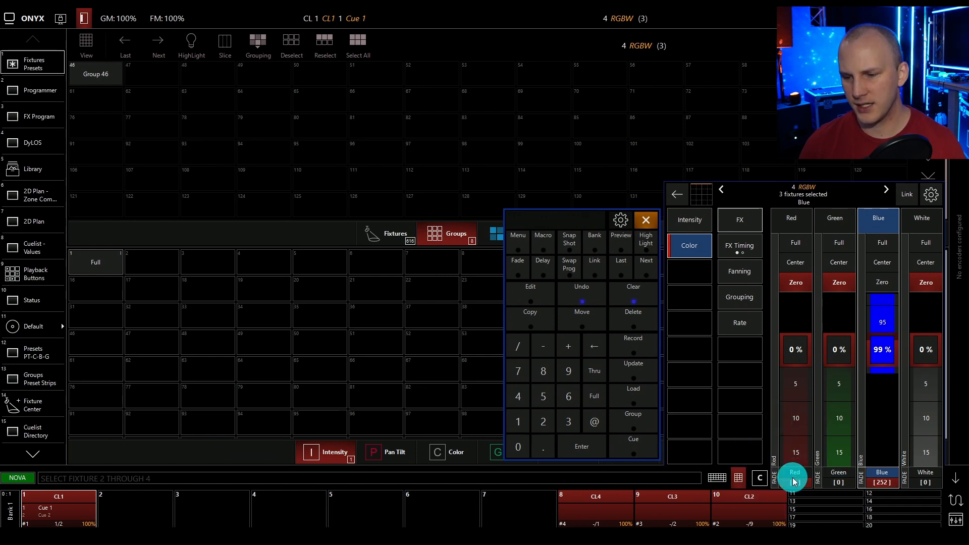
left_click(795, 478)
left_click(746, 417)
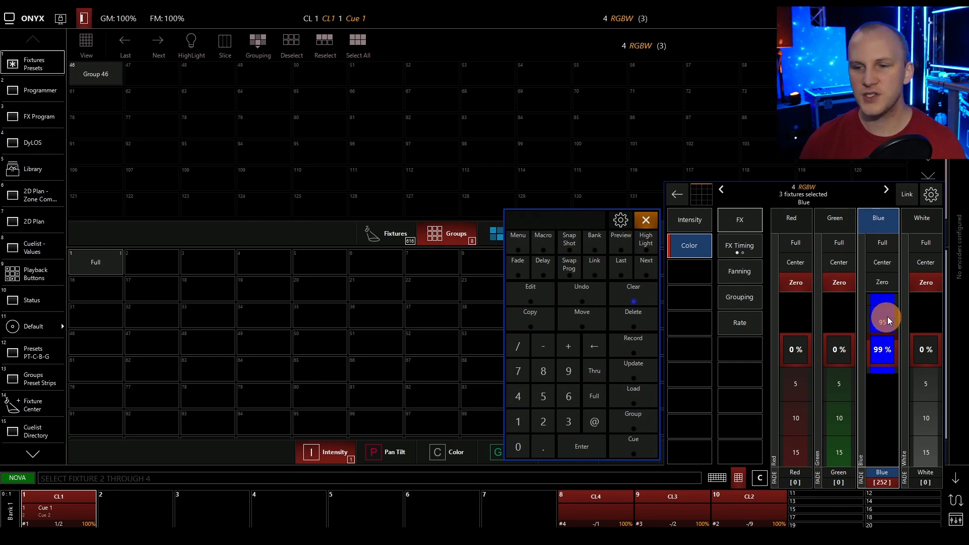
left_click(647, 247)
left_click(647, 246)
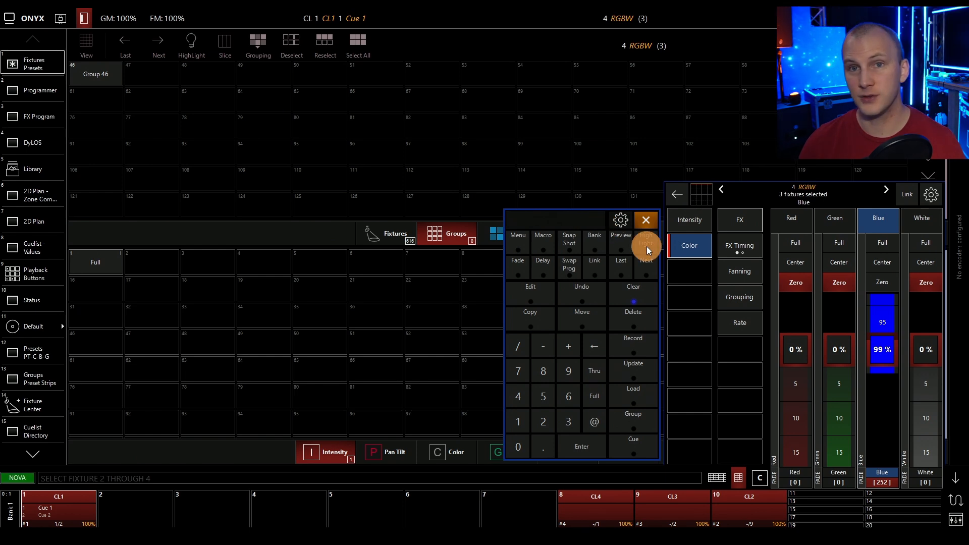
Remove the programmer's blue values from cue 1 of cuelist CL1 using the simple filter, and clear the programmer.
left_click(616, 348)
left_click(626, 447)
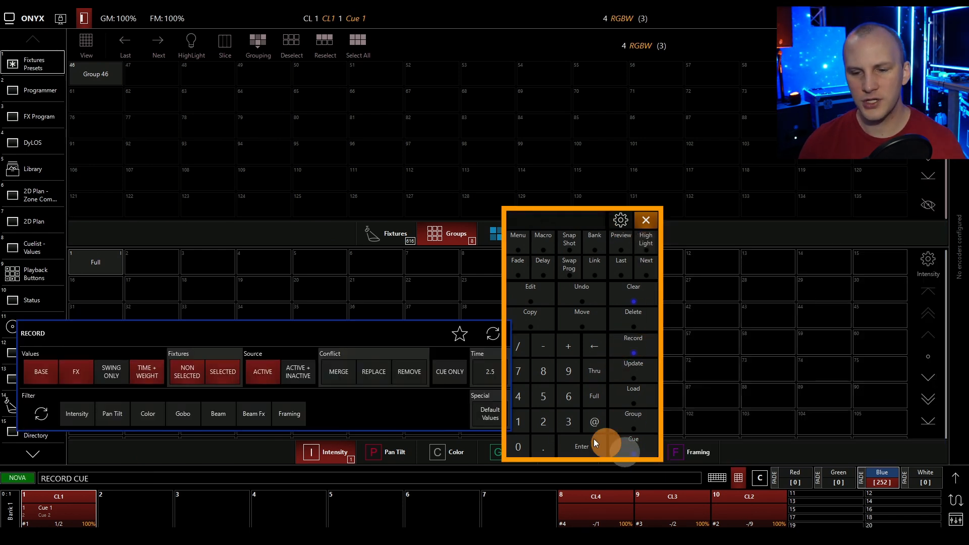
left_click(529, 422)
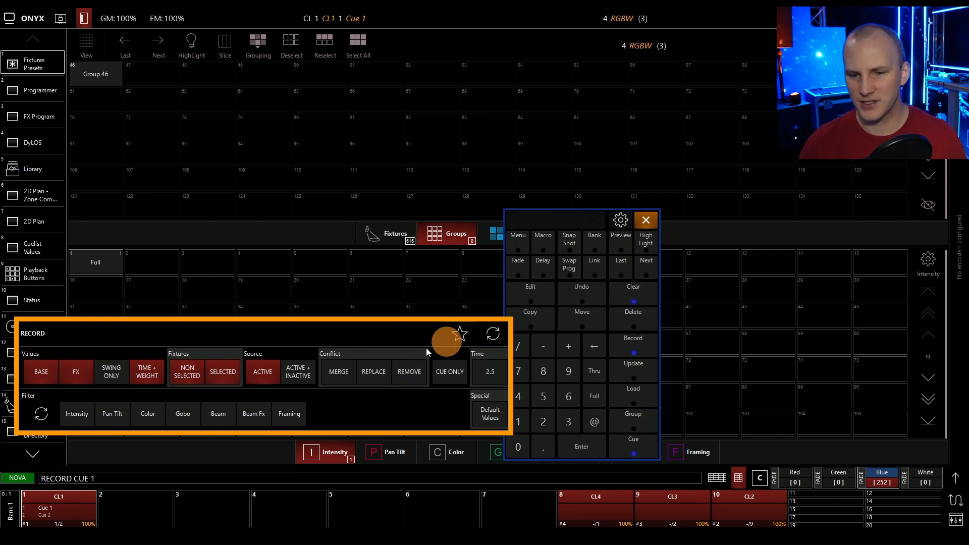
left_click(49, 502)
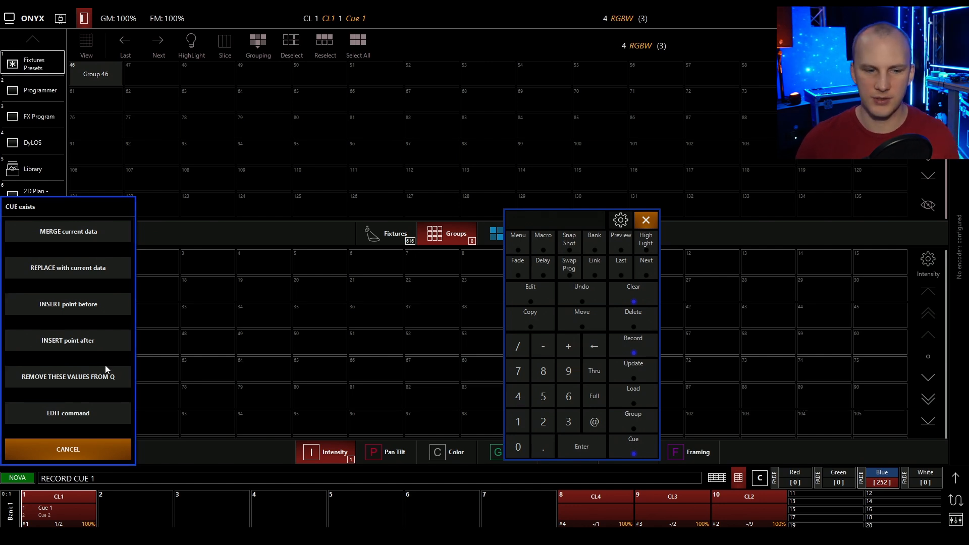
left_click(73, 378)
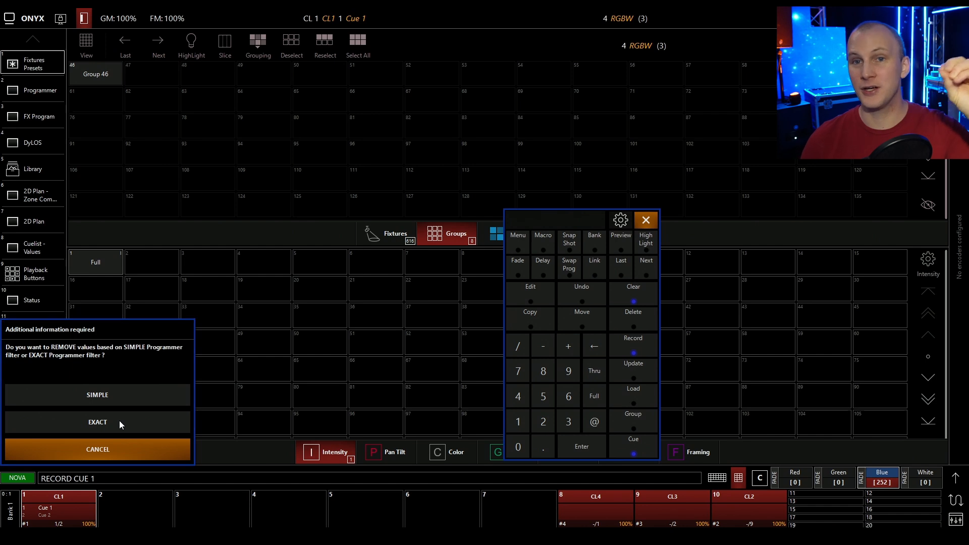
left_click(112, 394)
left_click(534, 312)
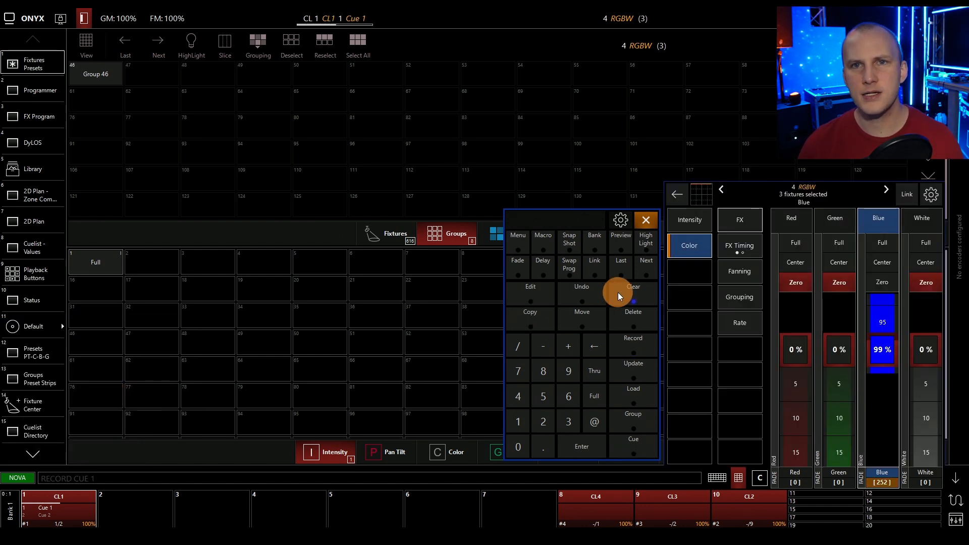
left_click(641, 288)
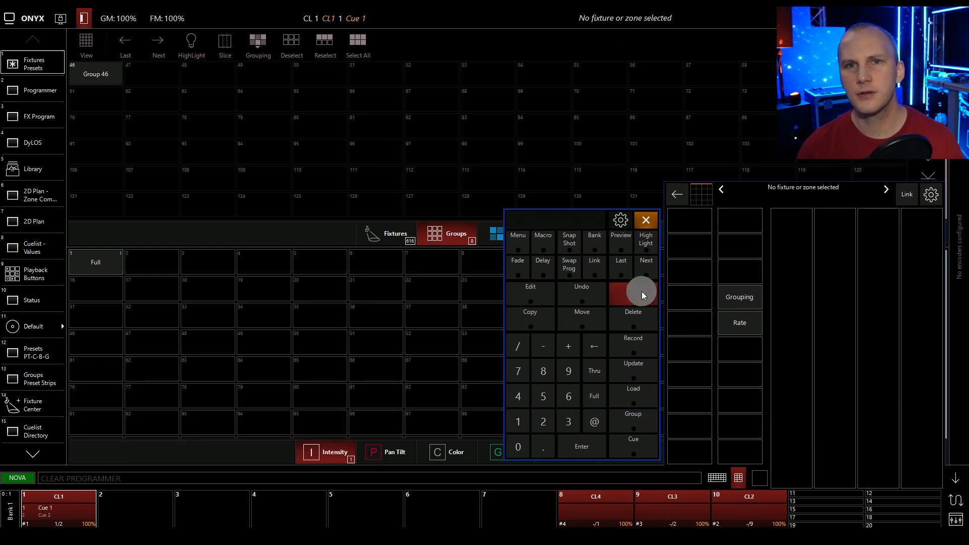
left_click(642, 292)
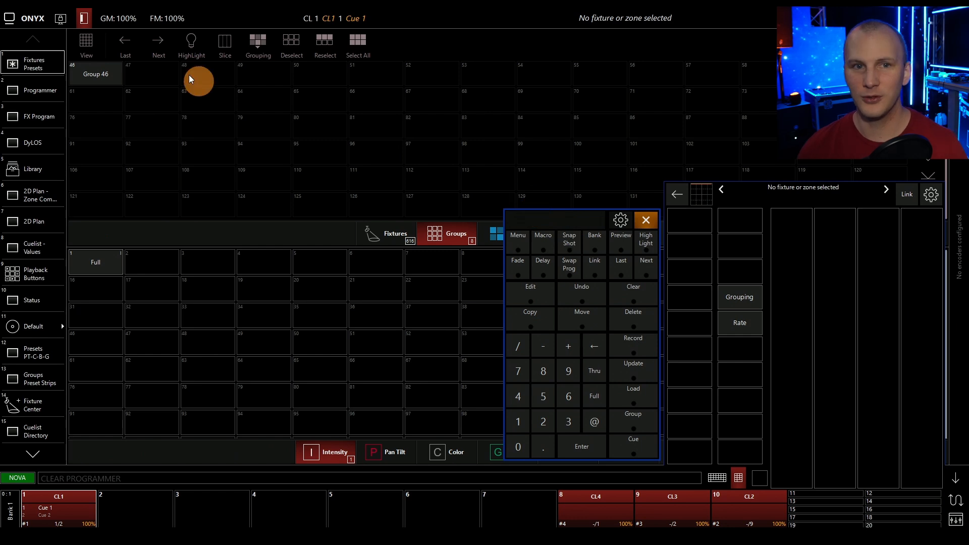
Examine the recorded values of CL1 while advancing it to cue 2 and round to cue 1.
left_click(25, 90)
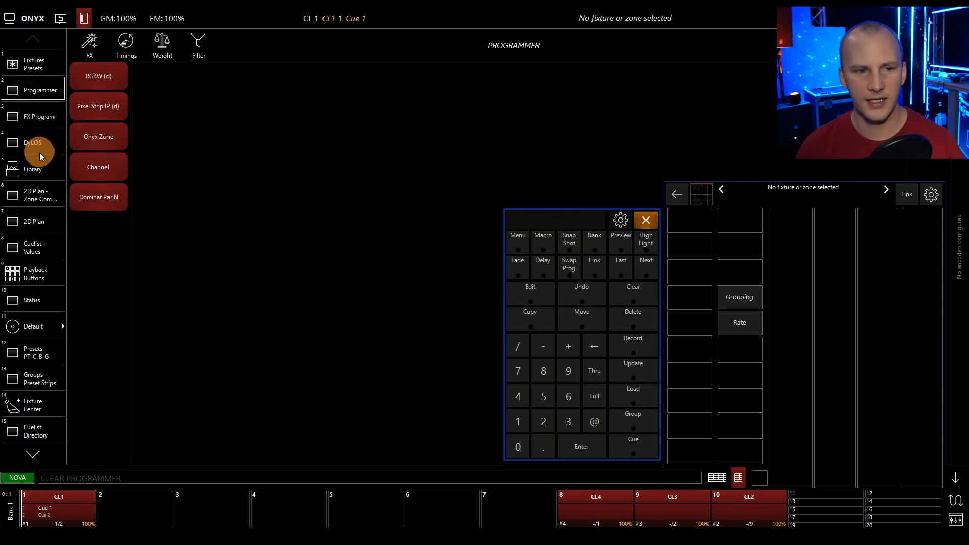
left_click(28, 247)
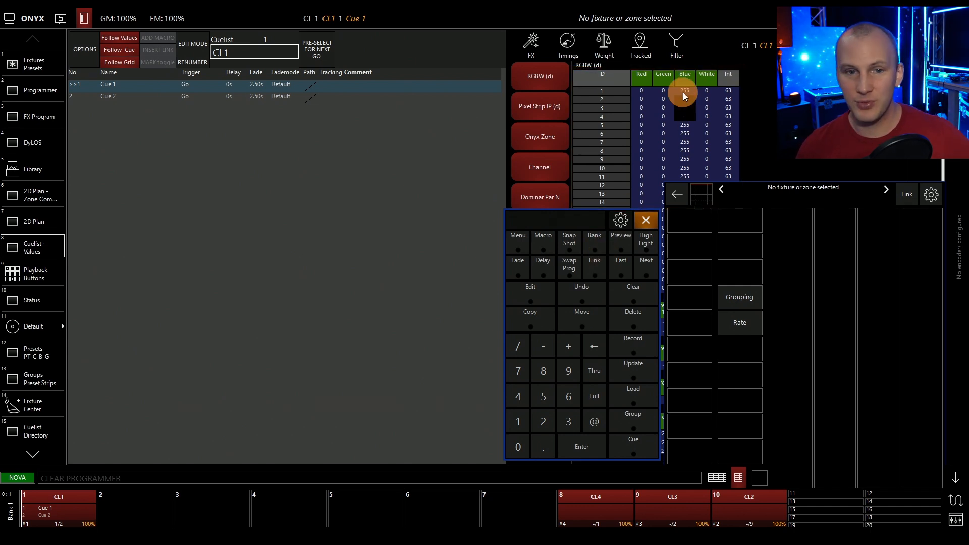
left_click(67, 497)
left_click(61, 316)
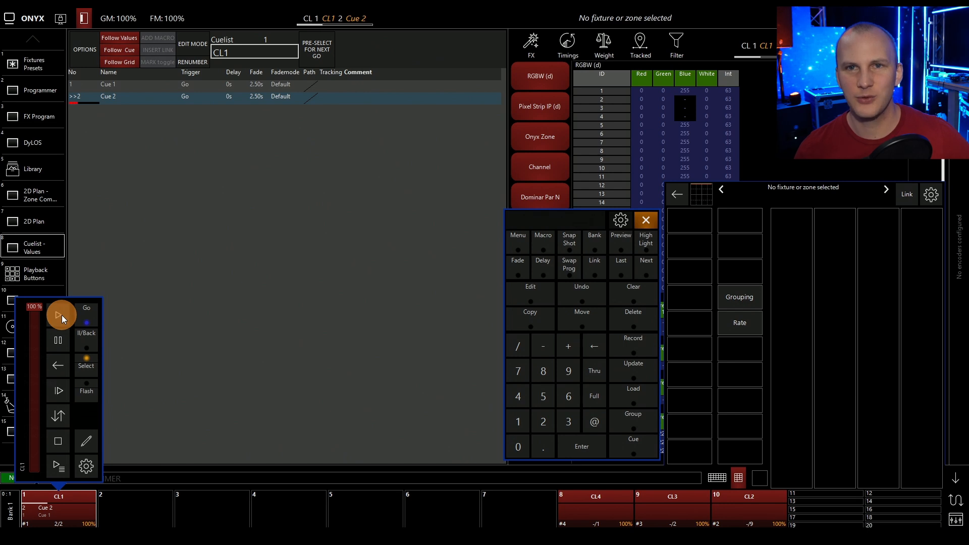
left_click(62, 315)
left_click(703, 192)
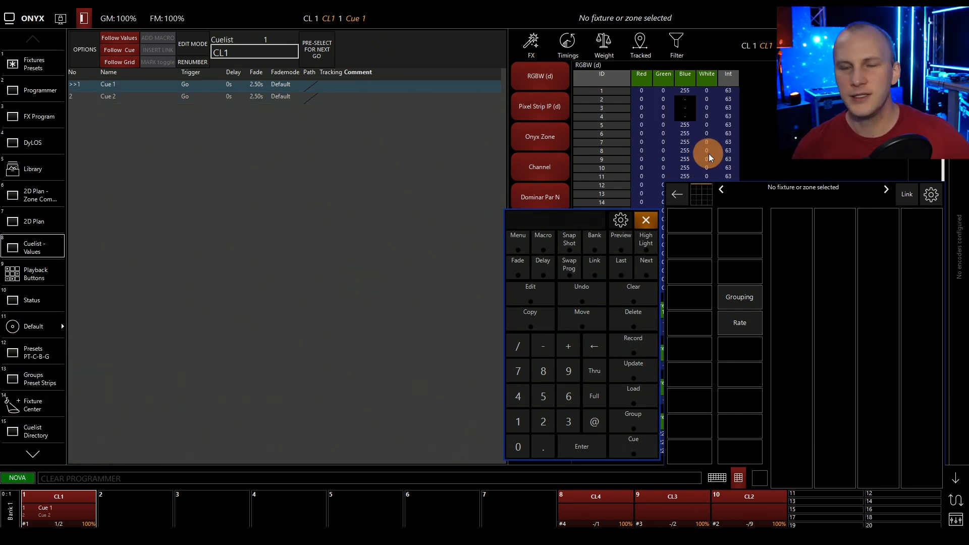
Select Group 46 and set its blue to zero and its red to full.
left_click(40, 67)
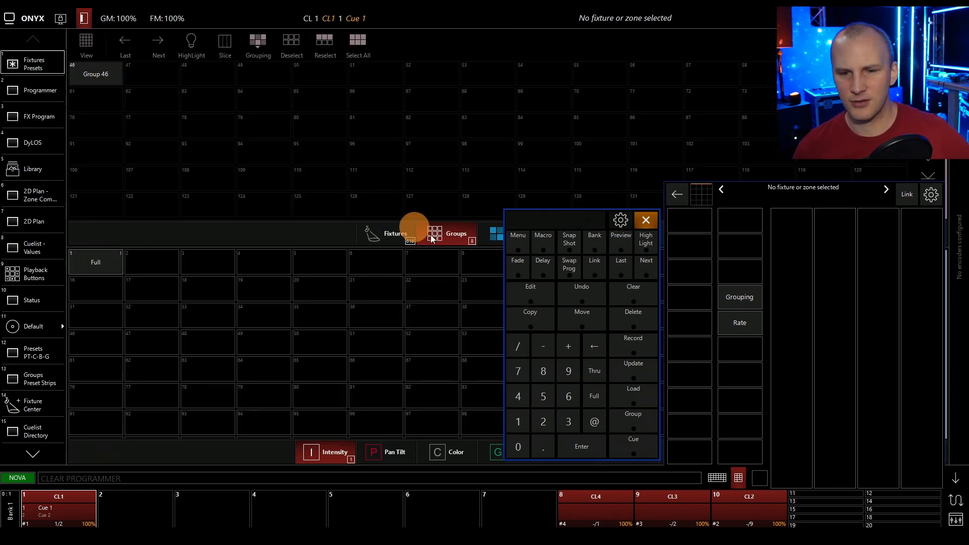
left_click(88, 74)
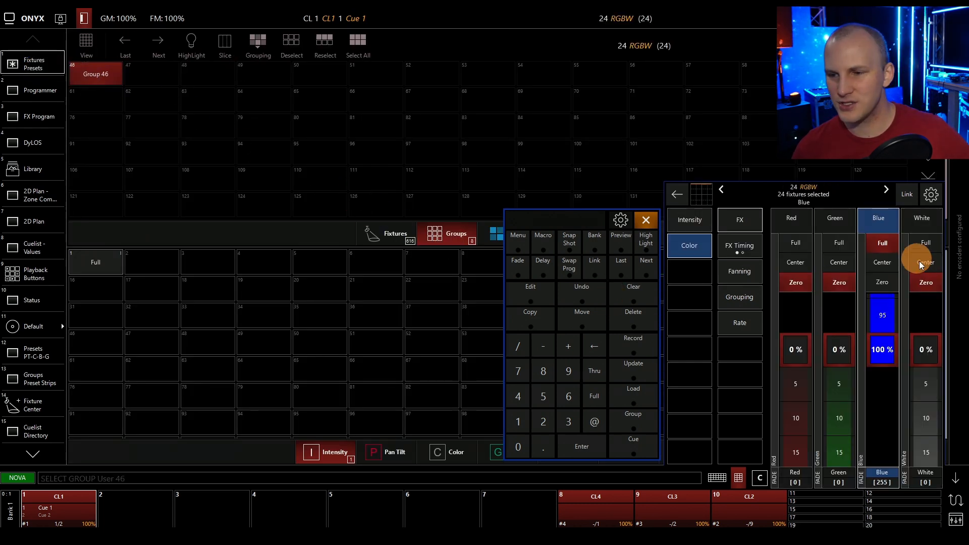
left_click(882, 282)
left_click(799, 243)
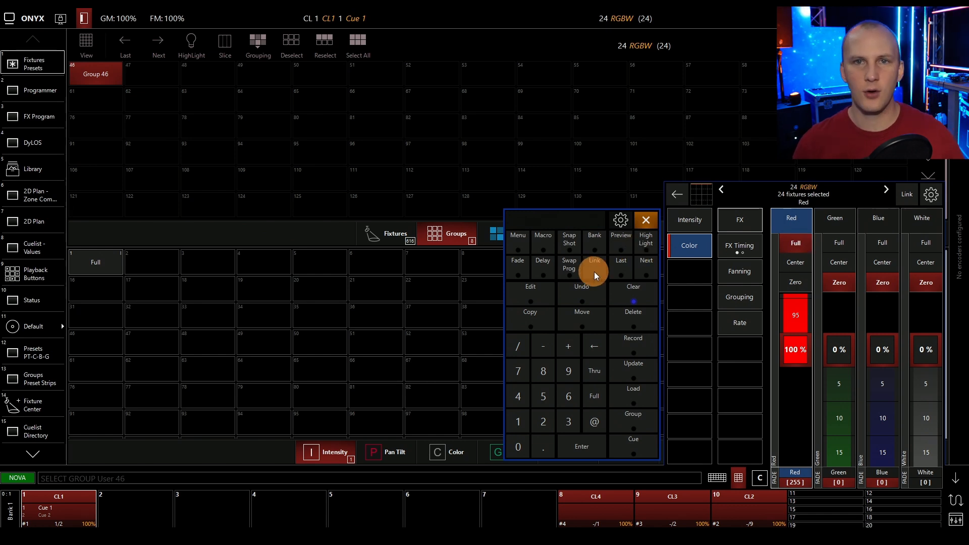
Record the Group 46 color as a new cue on playback fader 5.
left_click(639, 341)
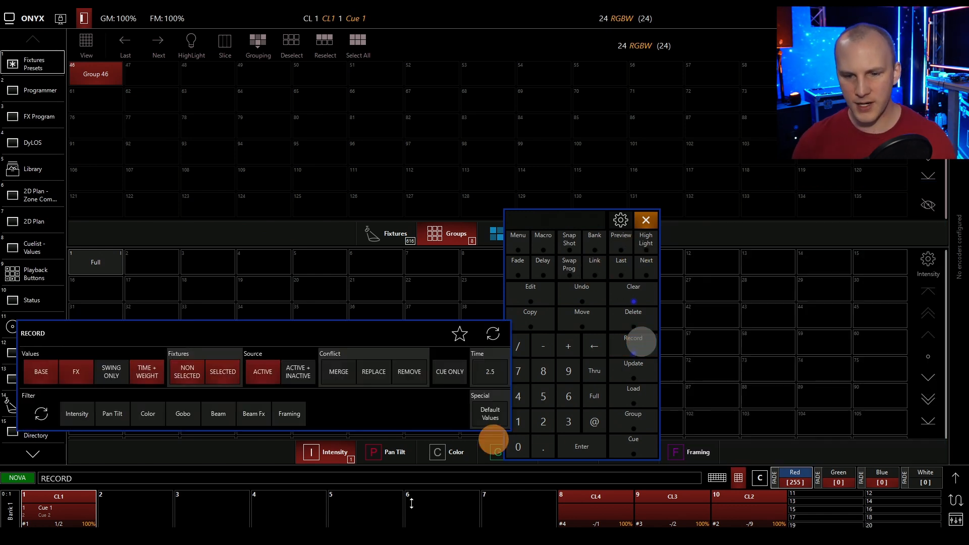
left_click(365, 499)
left_click(365, 500)
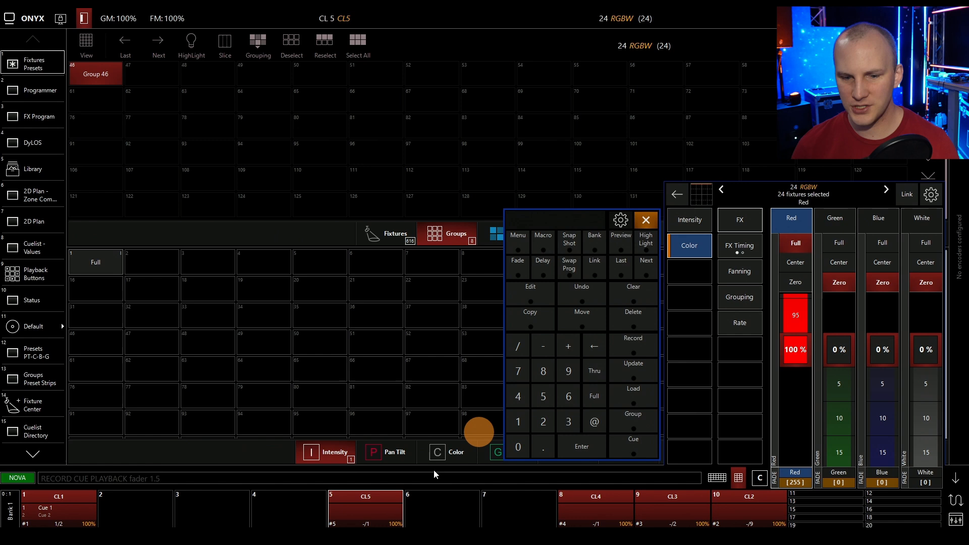
Start cuelist CL5, release CL1, and run CL1 again from cue 1.
left_click(373, 501)
left_click(76, 501)
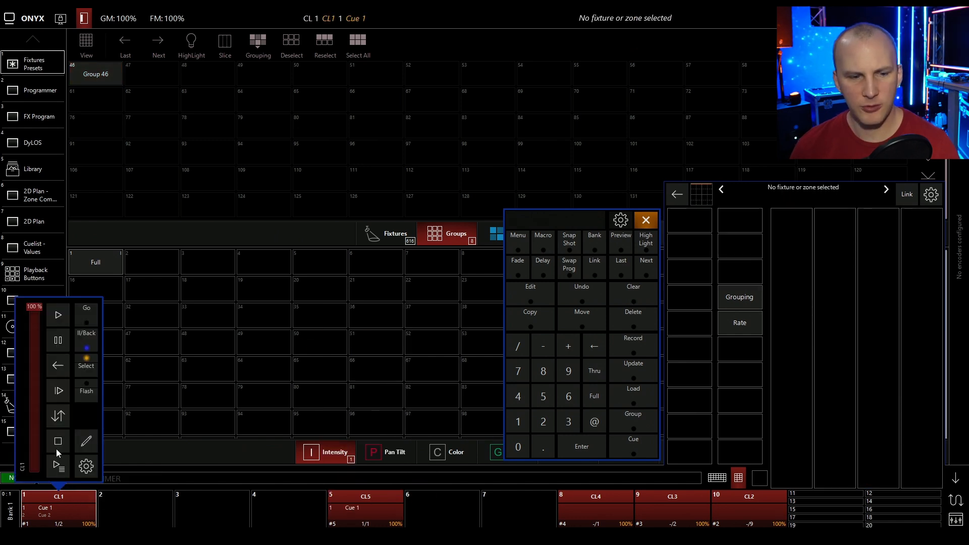
left_click(54, 447)
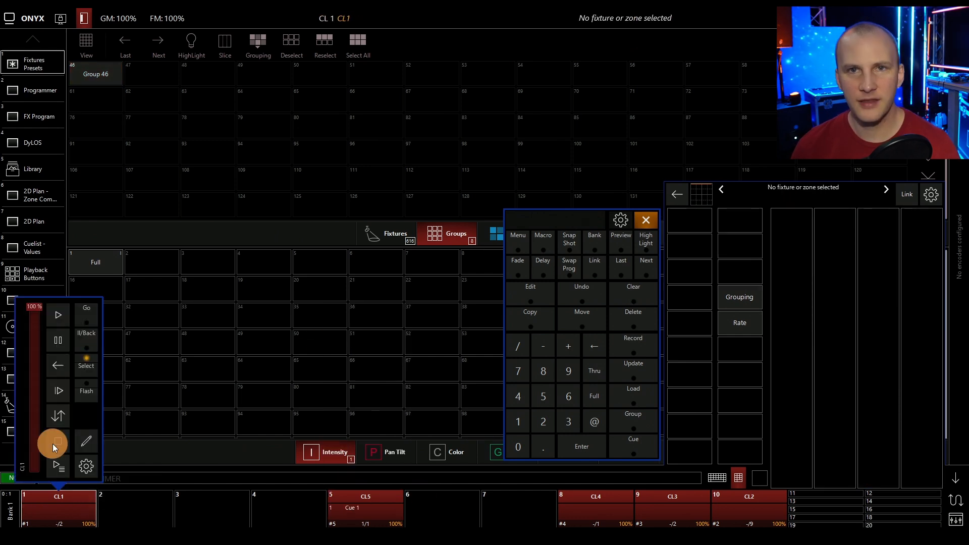
left_click(64, 316)
left_click(277, 315)
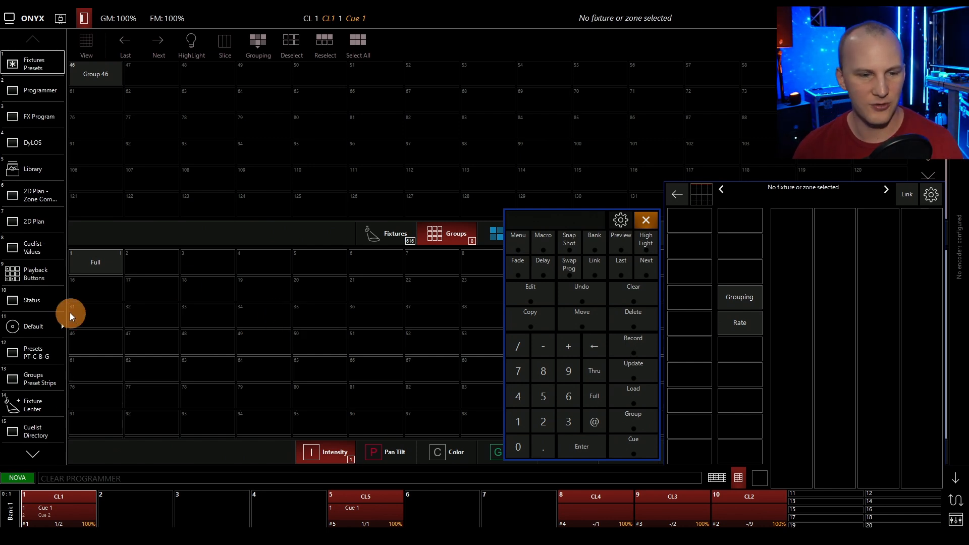
Show the CL1 cue values and hide the encoder window and keypad to examine the blue column for fixtures 2 to 4.
left_click(20, 253)
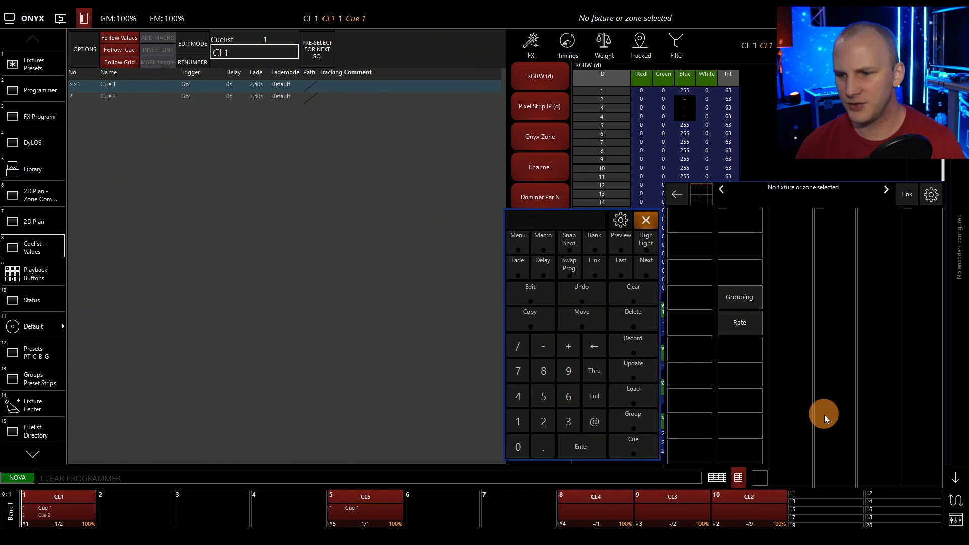
left_click(956, 477)
left_click(646, 220)
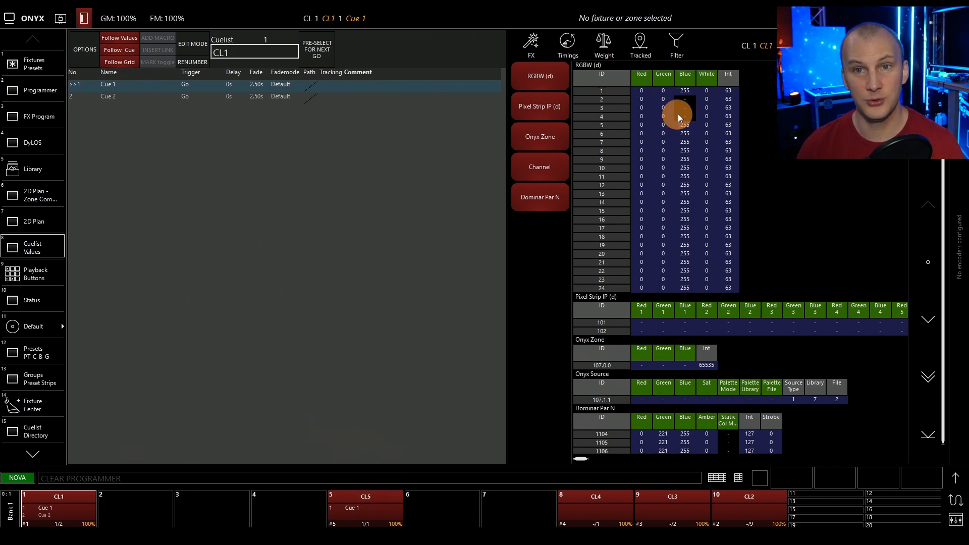
Select Group 46, check its fixtures in the programmer, and show the individual fixtures instead of the groups.
left_click(60, 69)
left_click(83, 316)
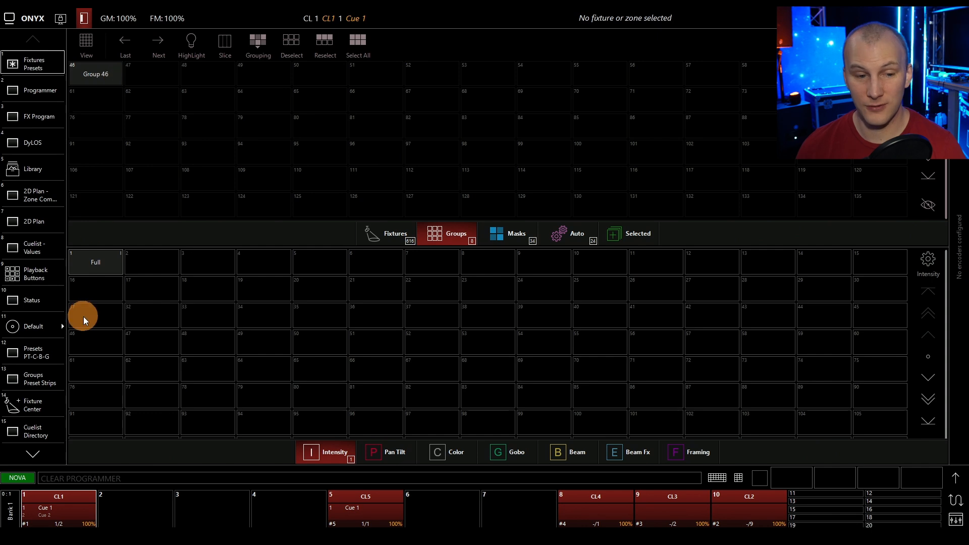
left_click(168, 65)
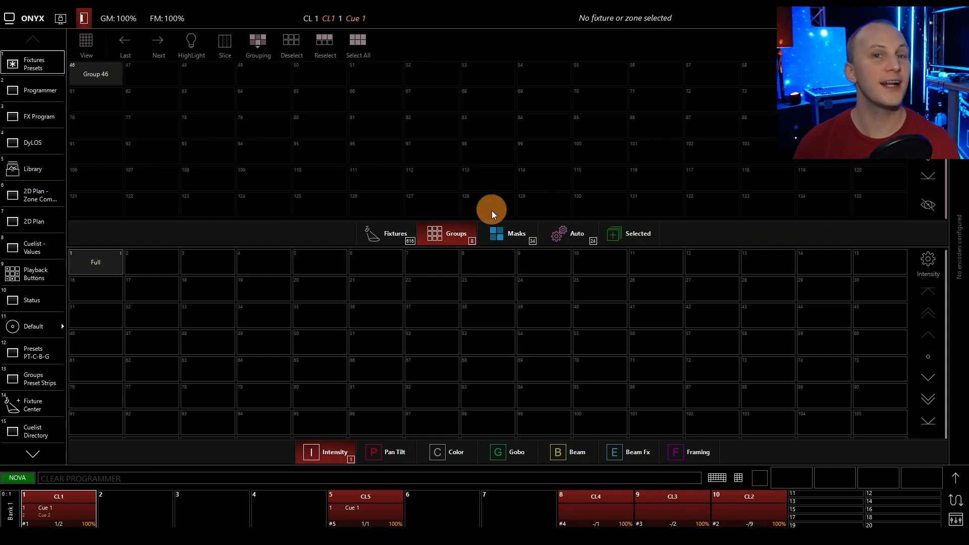
left_click(117, 81)
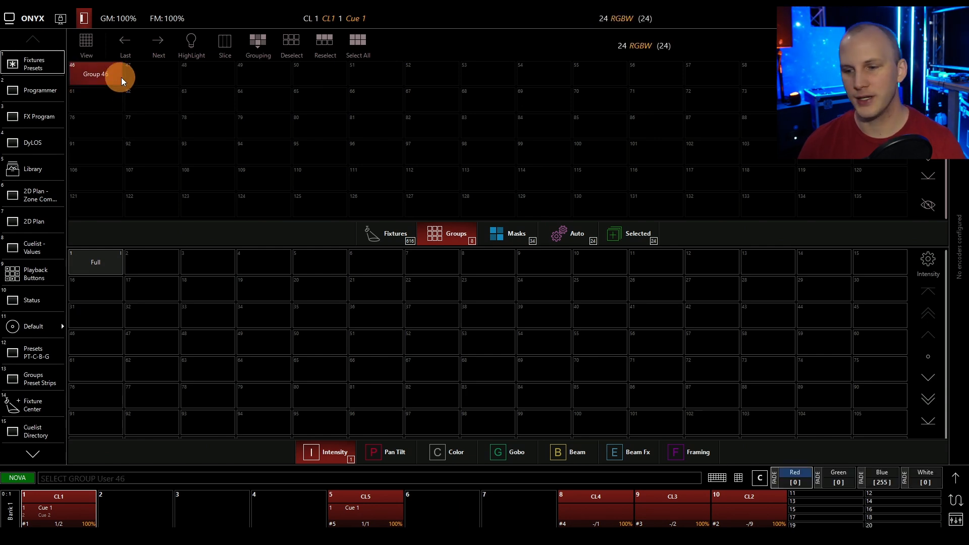
left_click(55, 87)
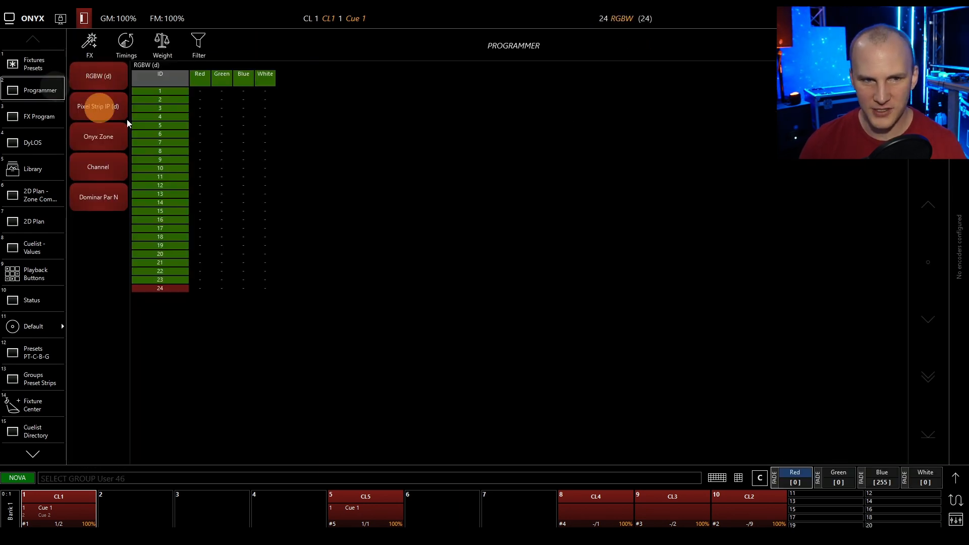
left_click(15, 63)
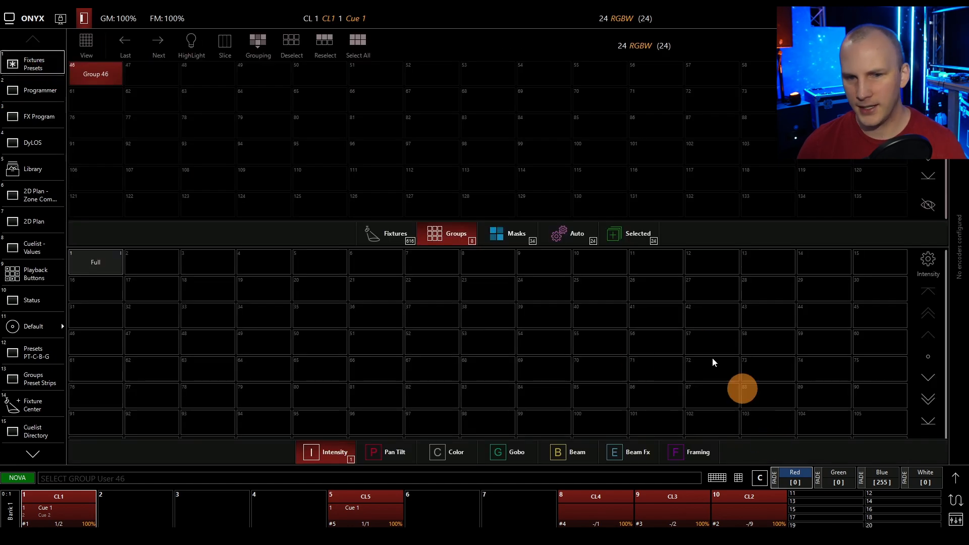
left_click(390, 234)
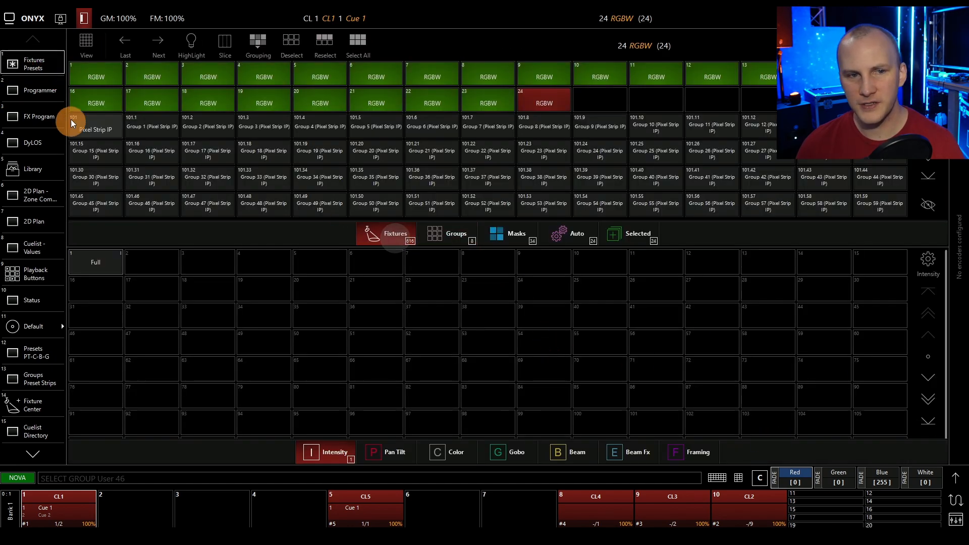
Deselect fixtures 1 and 2 and re-record Group 46 with the remaining selection, replacing its existing contents.
left_click(120, 77)
left_click(137, 76)
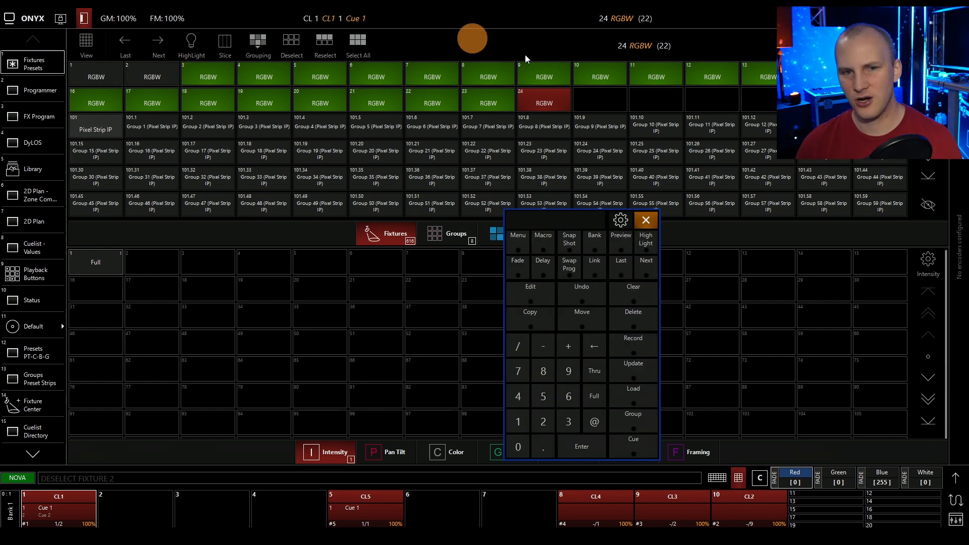
left_click(647, 350)
left_click(448, 234)
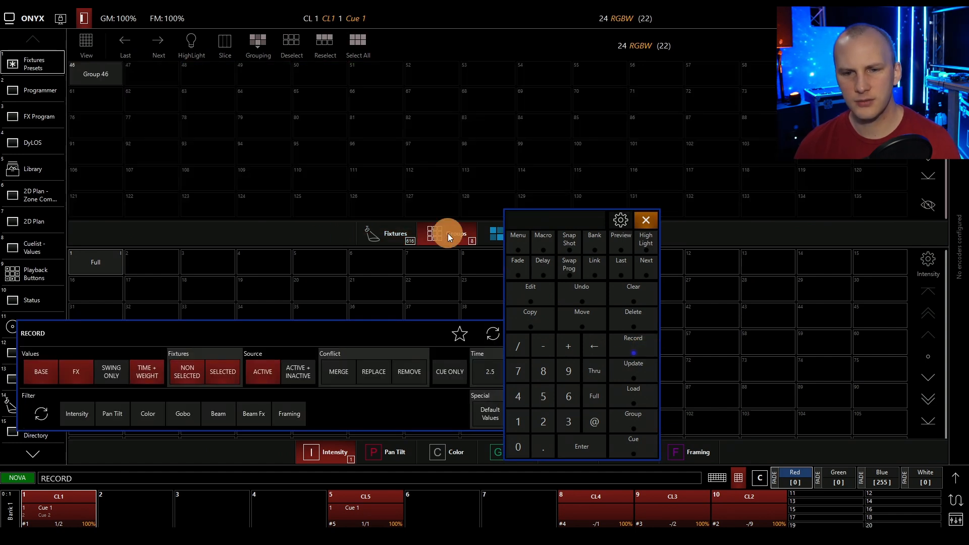
left_click(91, 74)
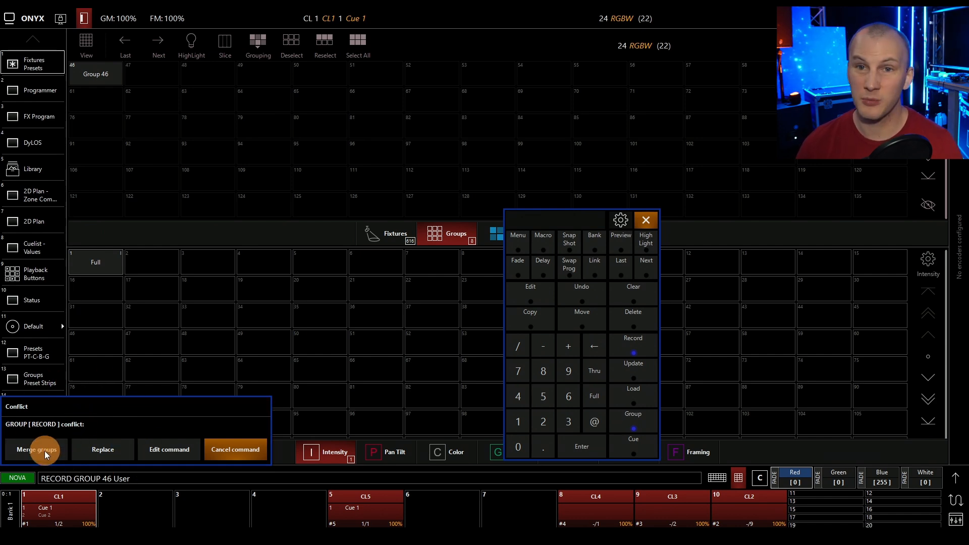
left_click(103, 450)
Check the selected fixtures in the programmer, reselect Group 46, and examine which fixtures it now contains.
left_click(23, 88)
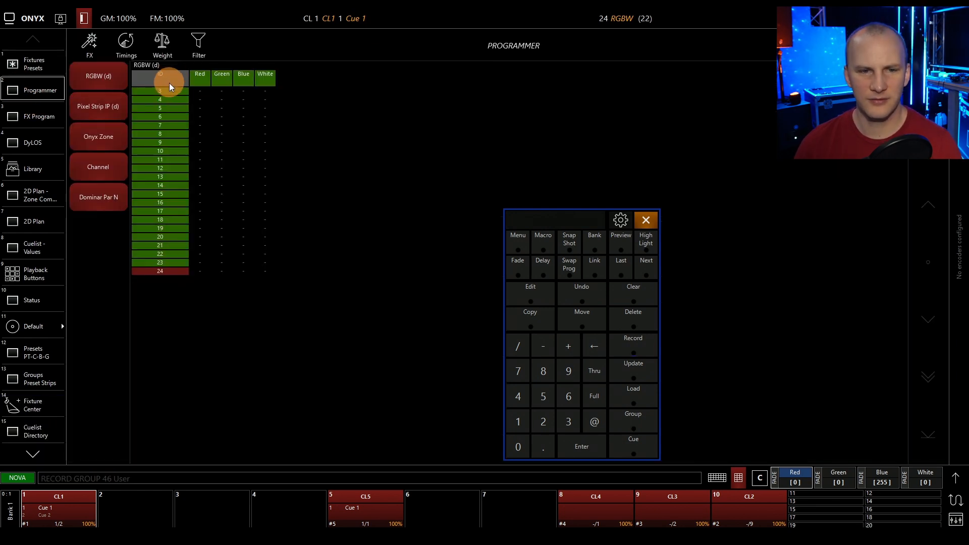
left_click(43, 68)
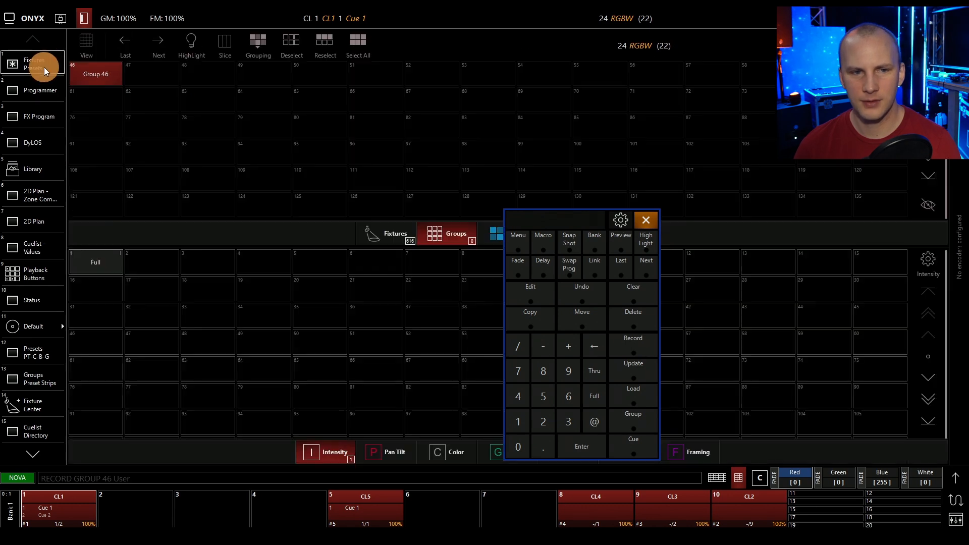
left_click(96, 75)
left_click(59, 94)
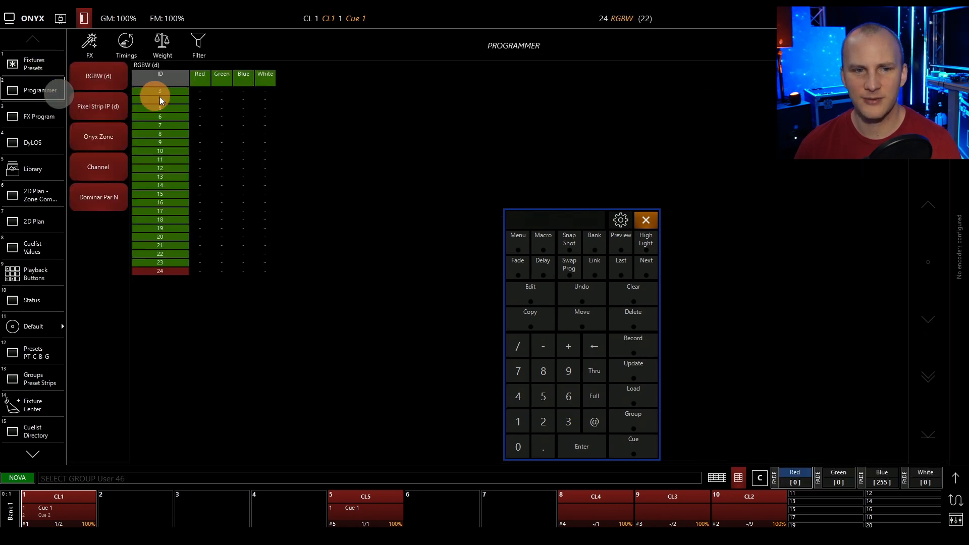
left_click(35, 62)
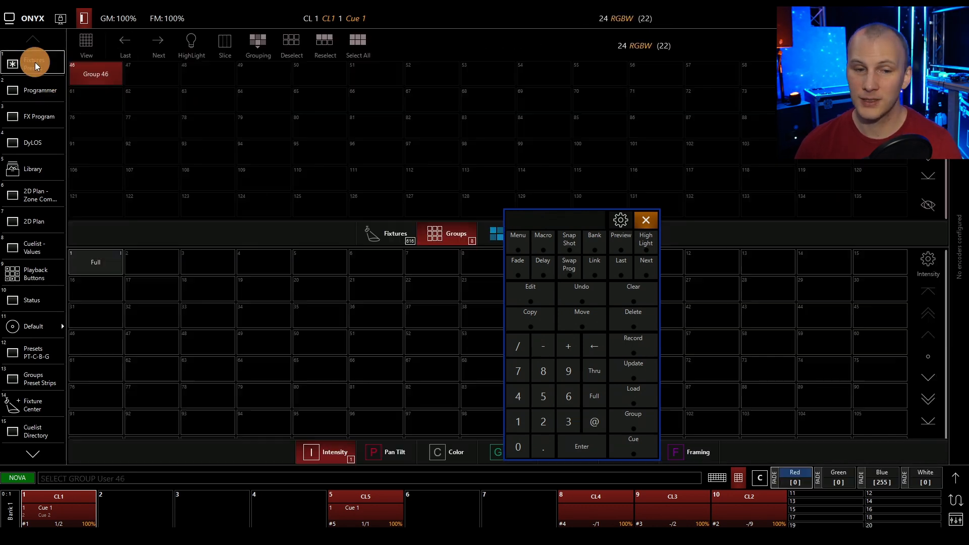
Clear the programmer, load the Full intensity preset with no fixtures selected, and check its stored fixtures in the programmer.
left_click(116, 262)
left_click(630, 290)
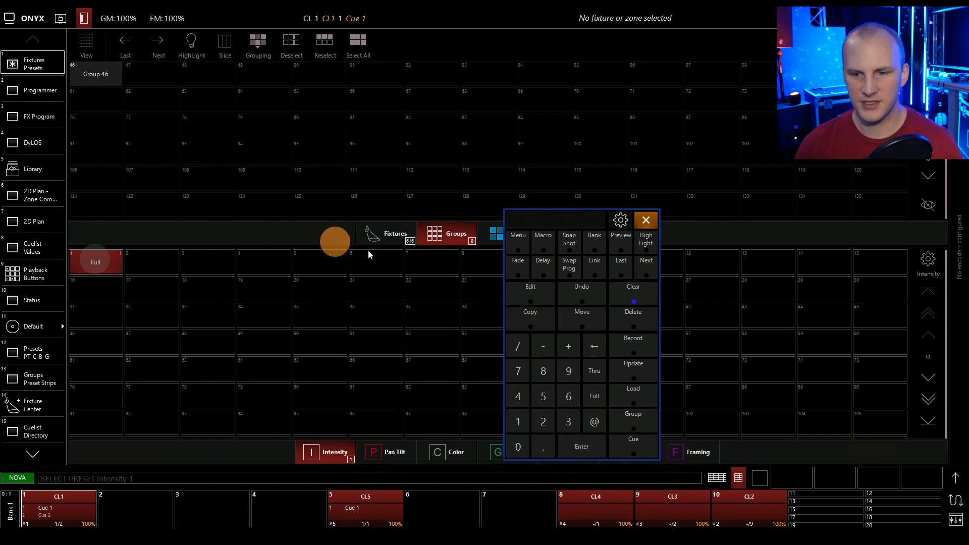
left_click(37, 89)
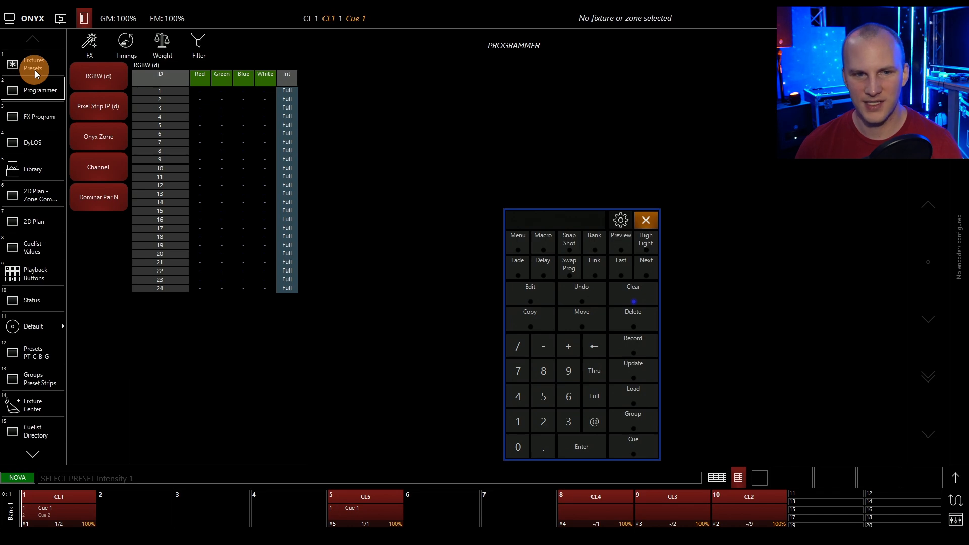
left_click(35, 69)
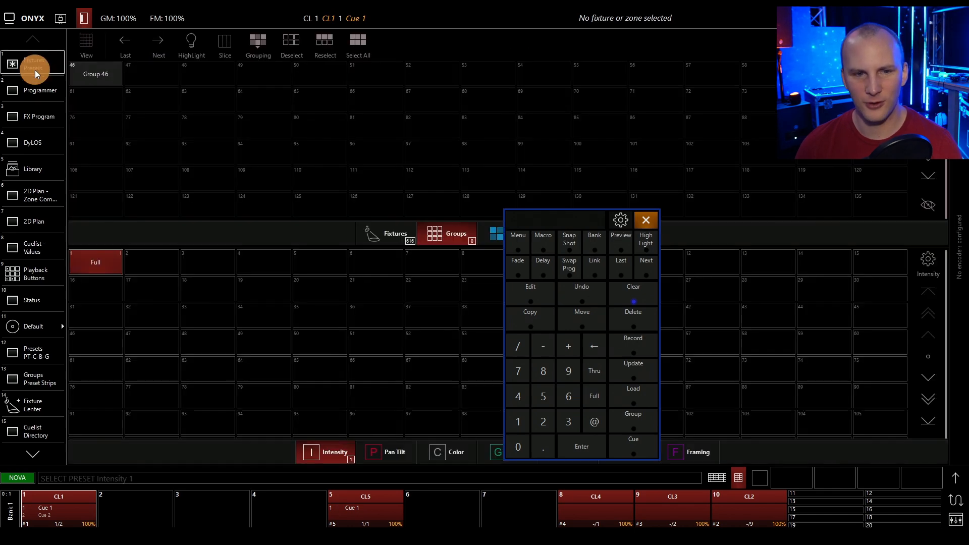
Select fixture 1 and clear its intensity parameter group from the programmer.
left_click(381, 242)
left_click(114, 73)
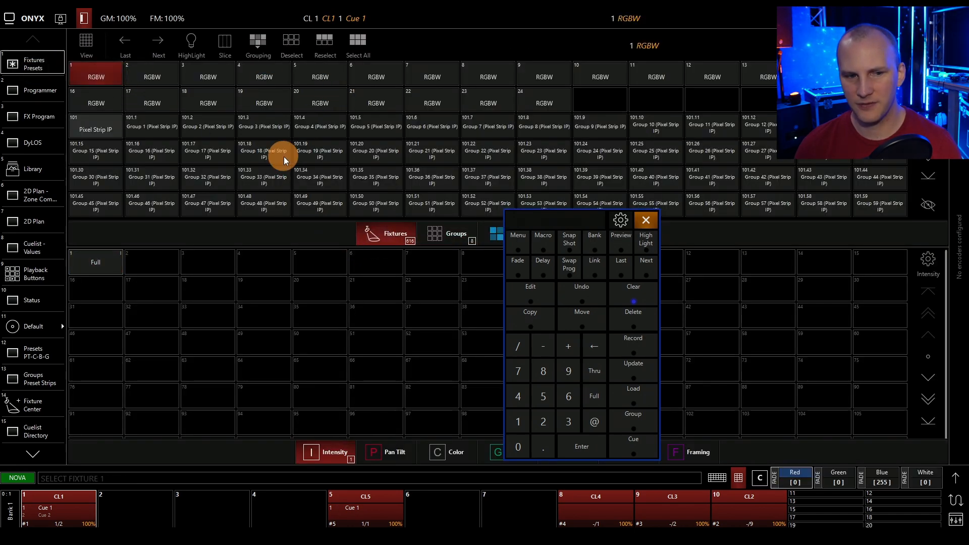
left_click(32, 89)
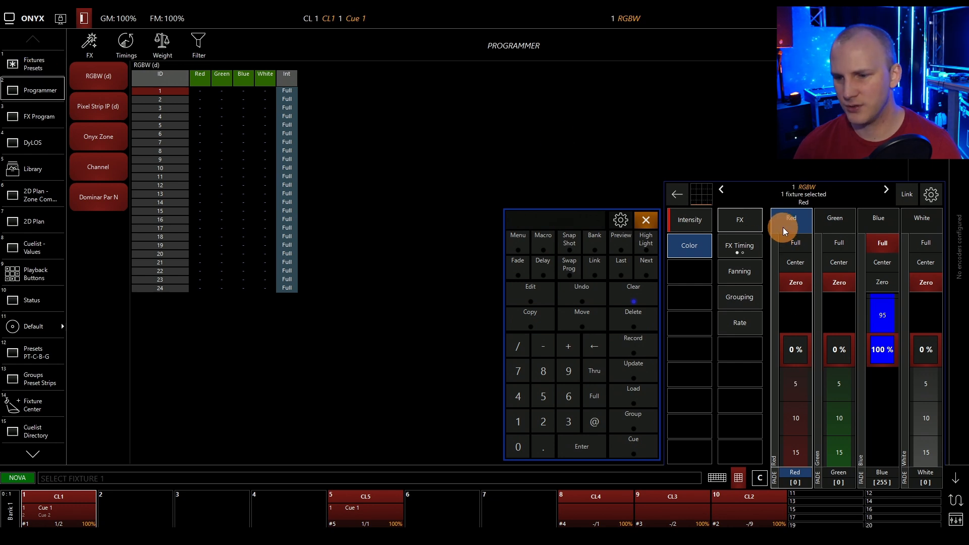
right_click(783, 227)
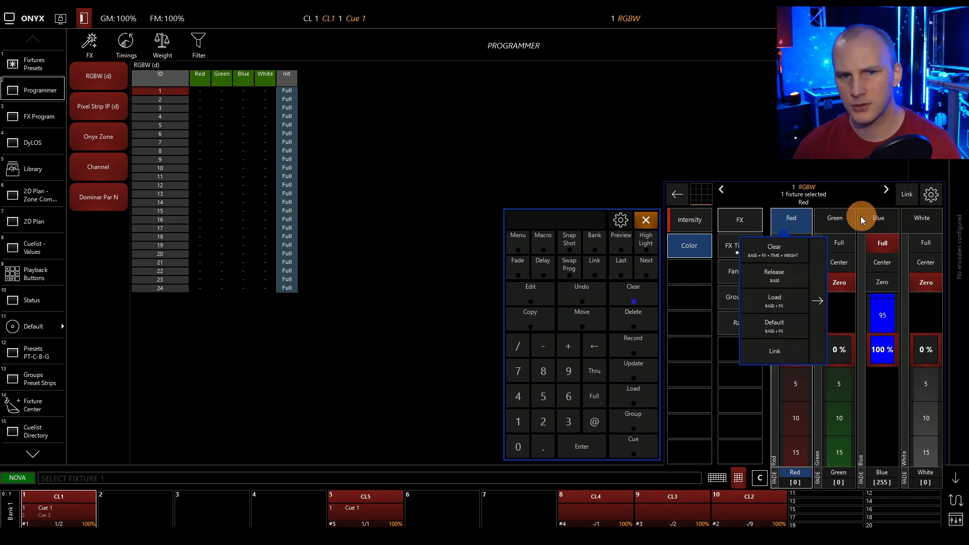
left_click(696, 223)
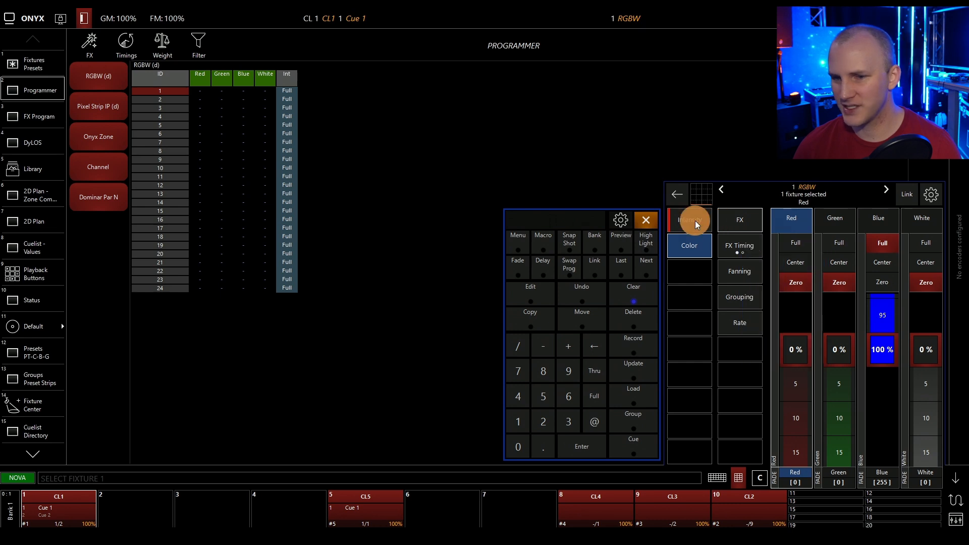
right_click(695, 222)
left_click(698, 240)
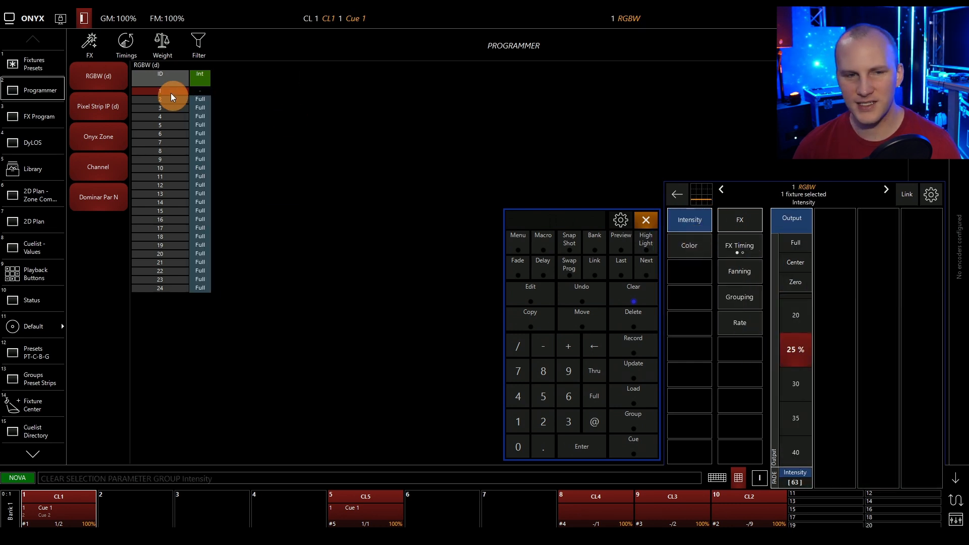
Record the programmer values over the Full intensity preset, replacing its existing data.
left_click(623, 363)
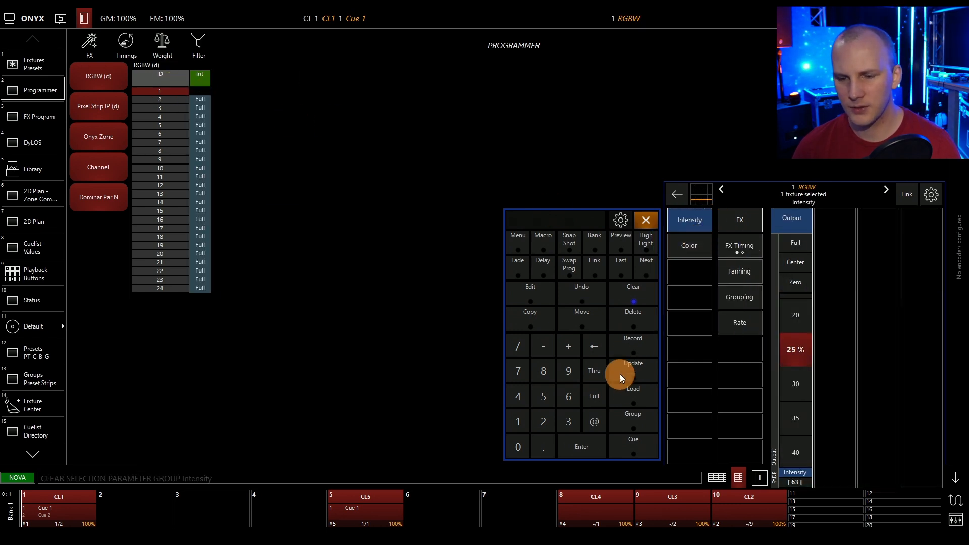
left_click(621, 349)
left_click(41, 63)
left_click(95, 262)
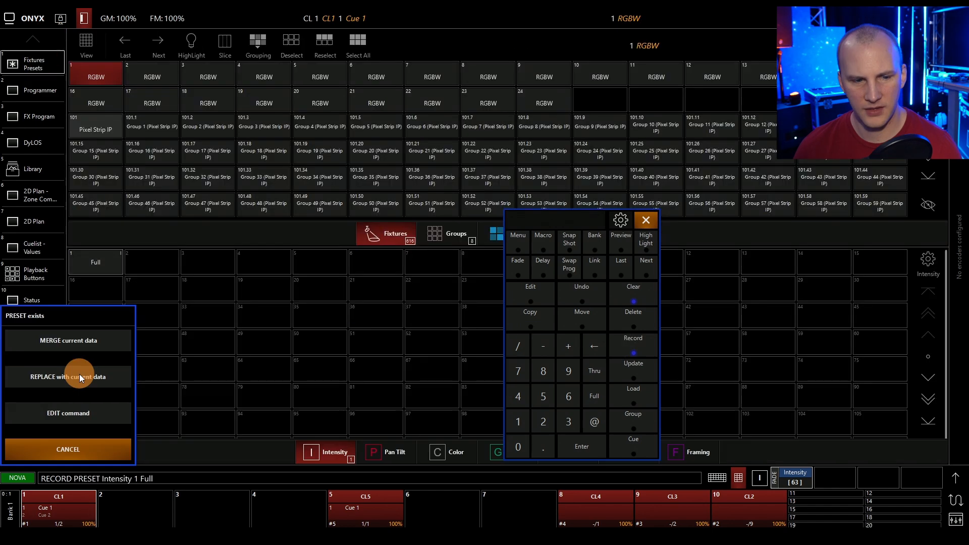
left_click(80, 377)
Reload the Full preset into a cleared programmer, check which fixtures it contains, and clear the programmer again.
left_click(107, 257)
left_click(626, 295)
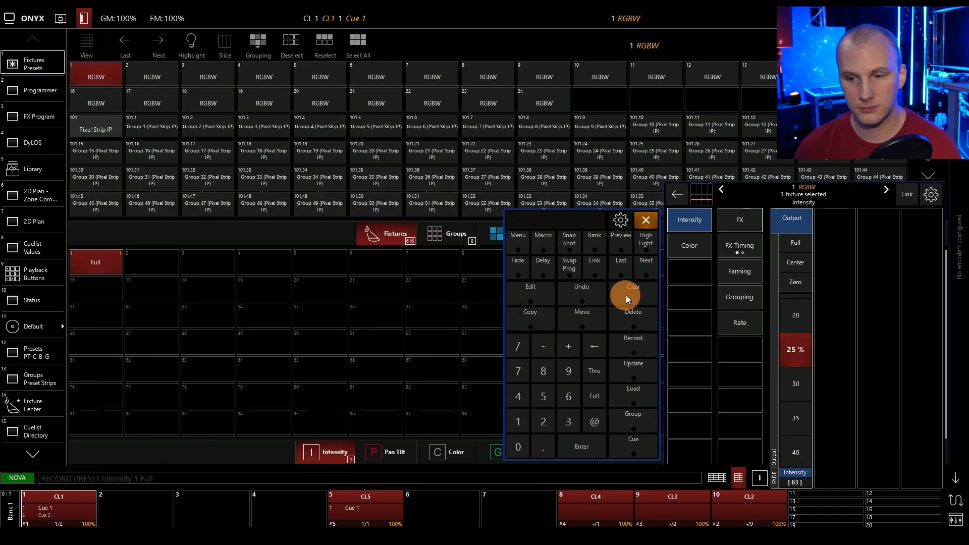
left_click(95, 261)
left_click(43, 86)
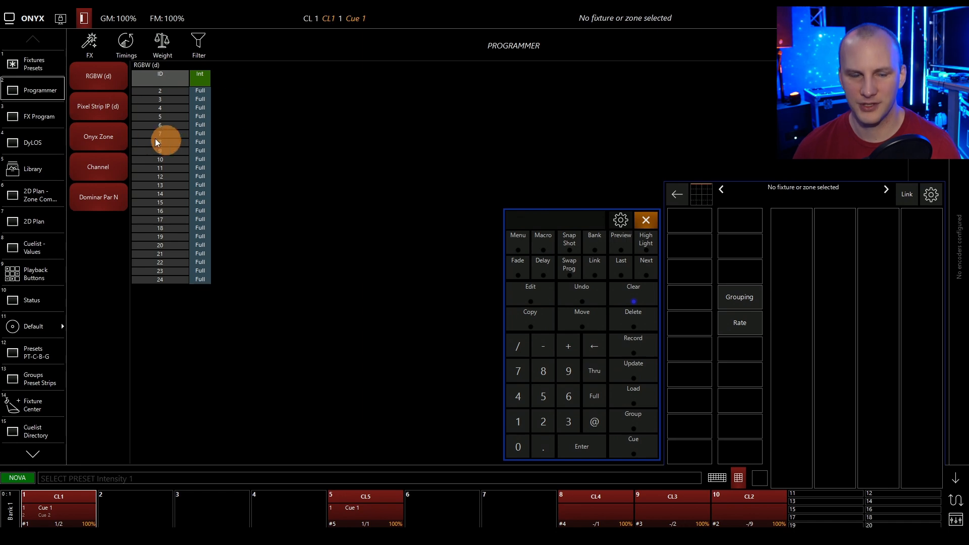
left_click(27, 67)
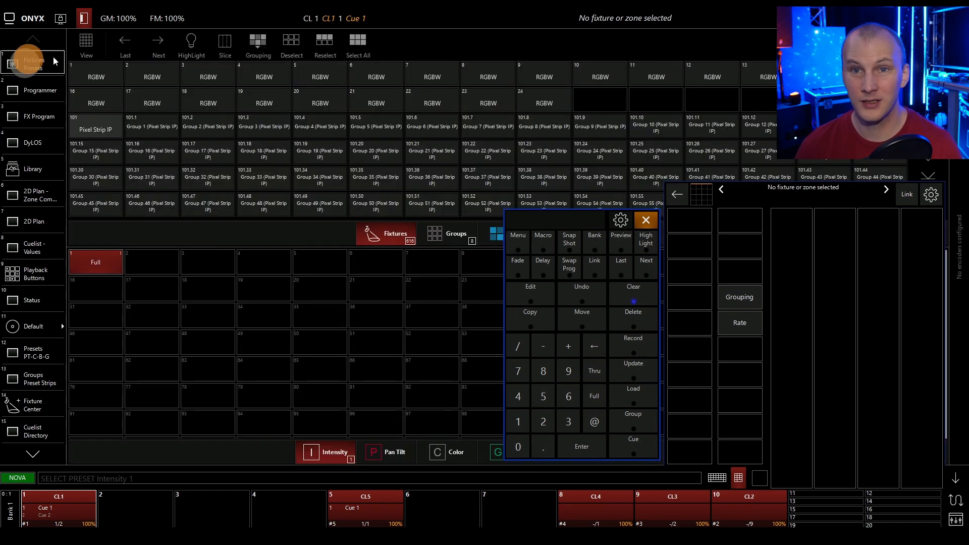
left_click(622, 286)
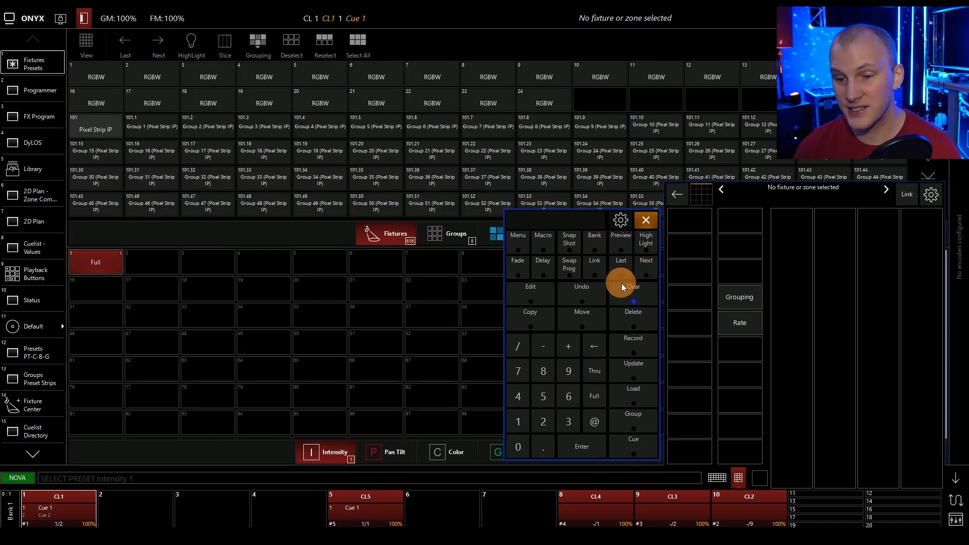